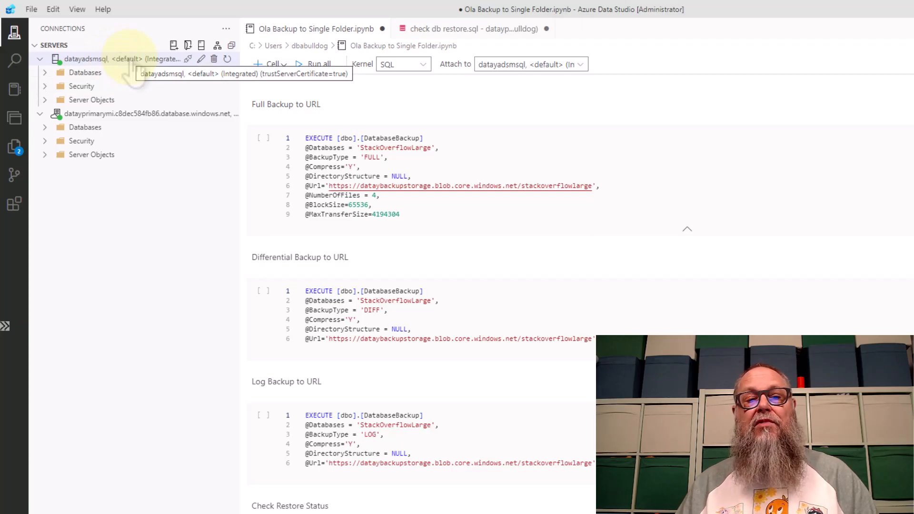
Open the Azure SQL Migration dashboard of the datayadsmsql server and start a new migration to Azure SQL.
right_click(130, 64)
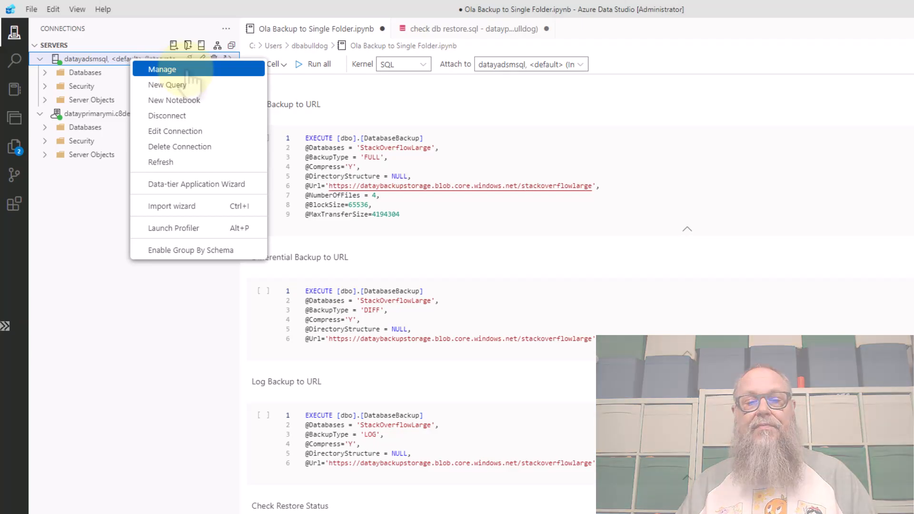
click(191, 72)
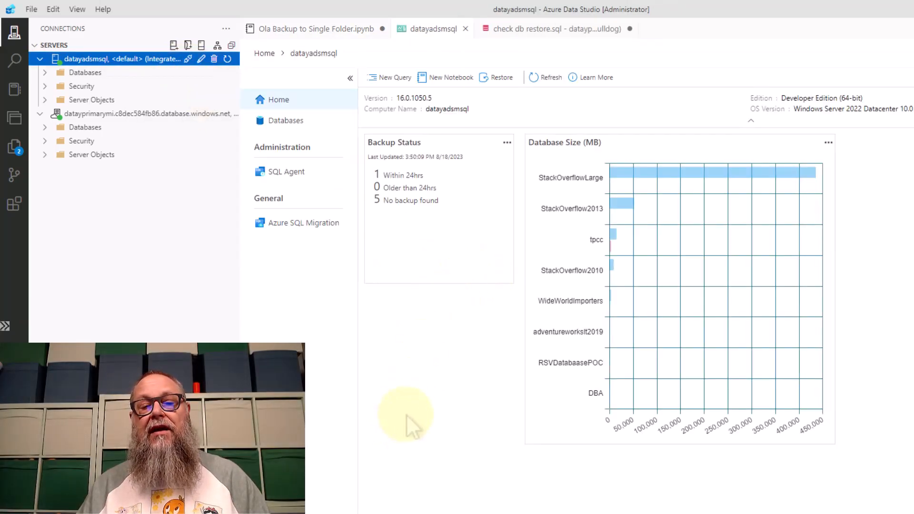
click(312, 230)
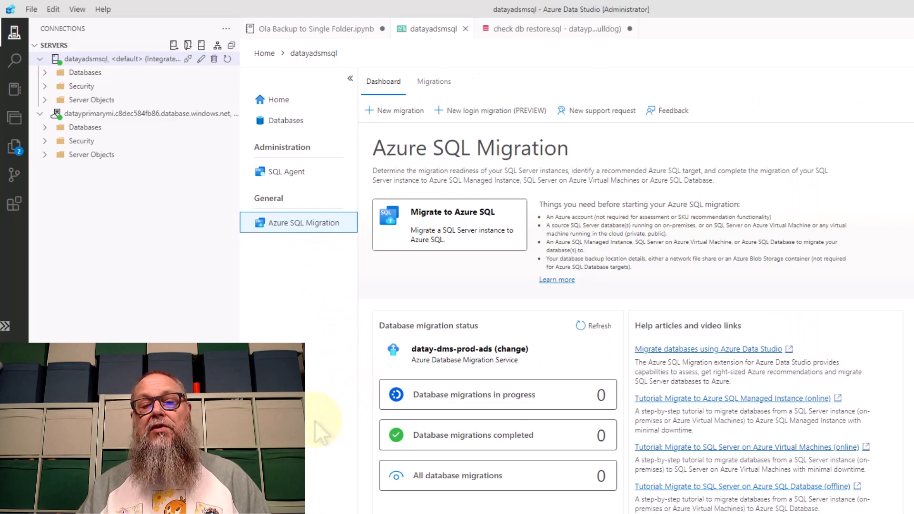
click(442, 244)
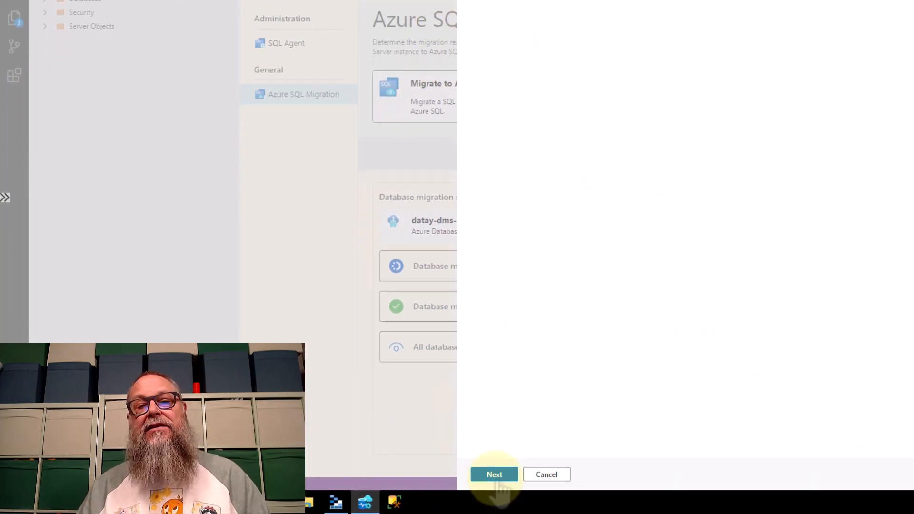
click(498, 479)
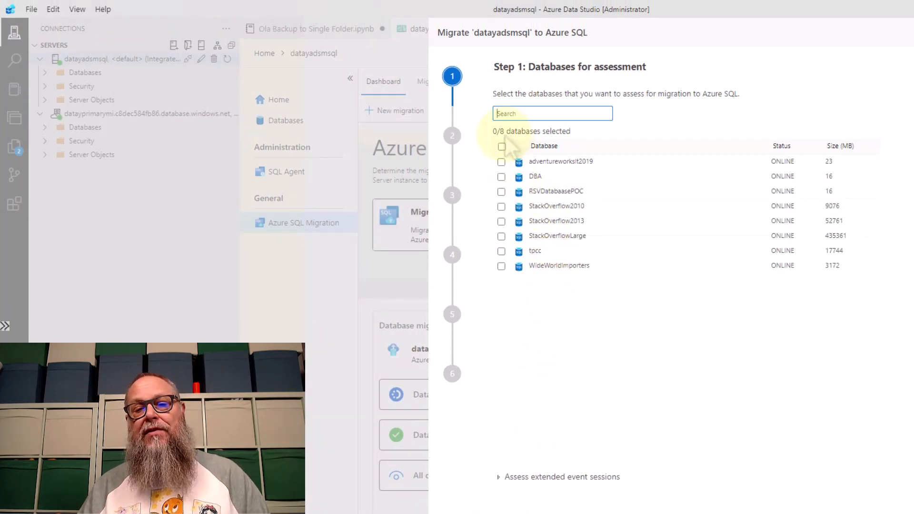
Assess all of the server's databases for migration and choose Azure SQL Managed Instance as the target.
click(502, 146)
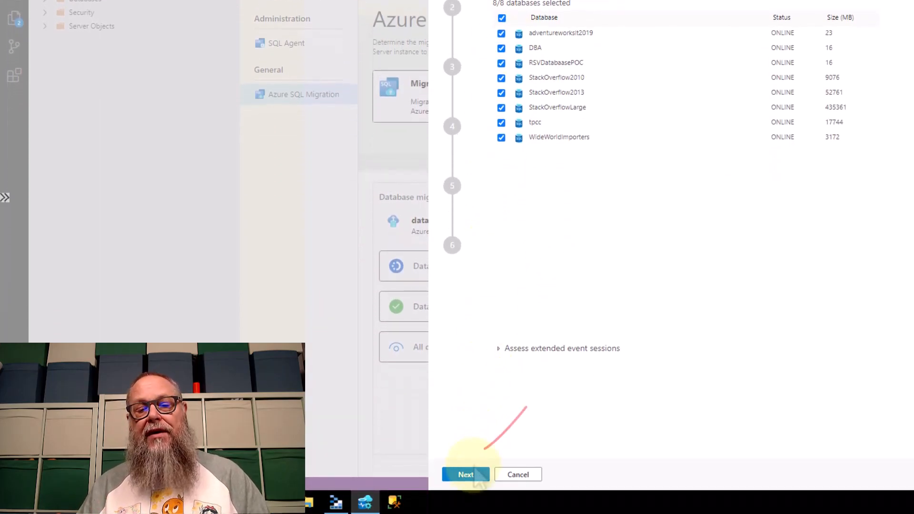
click(466, 475)
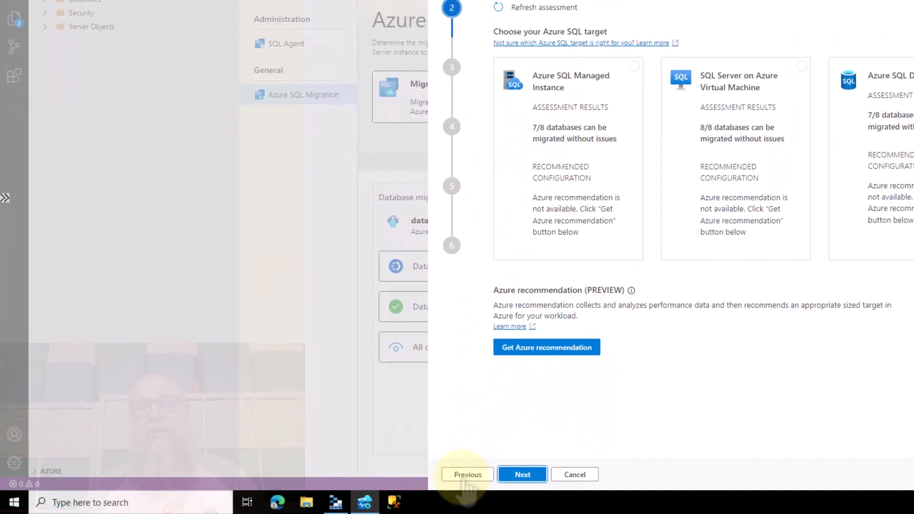
click(566, 186)
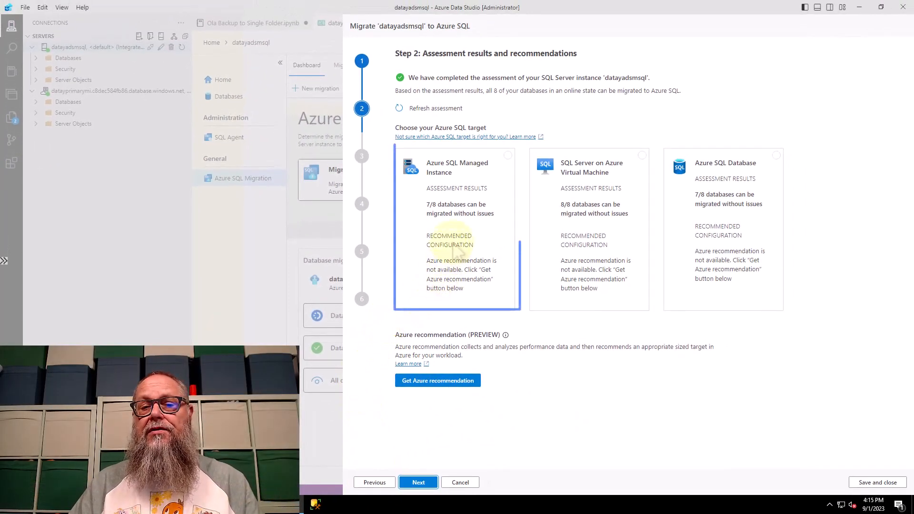
click(455, 250)
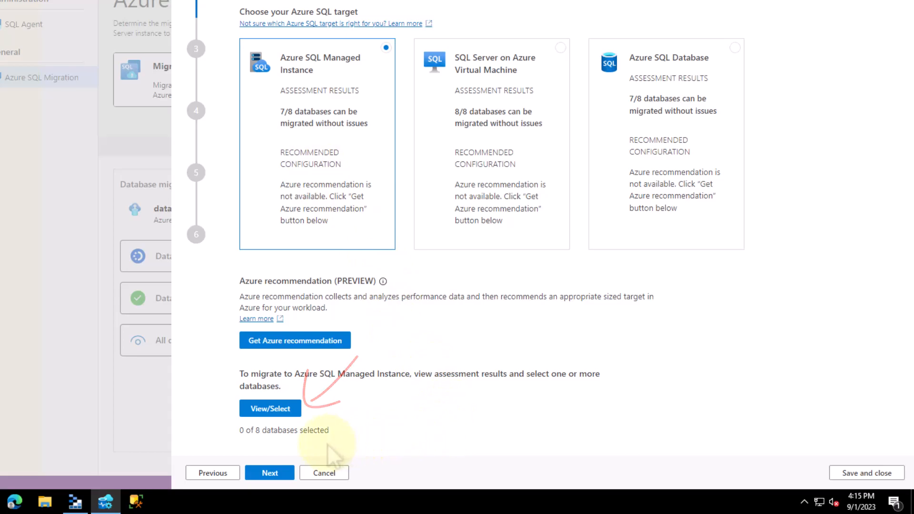
Review the WideWorldImporters issue in the assessment results and select only StackOverflowLarge for migration.
click(276, 385)
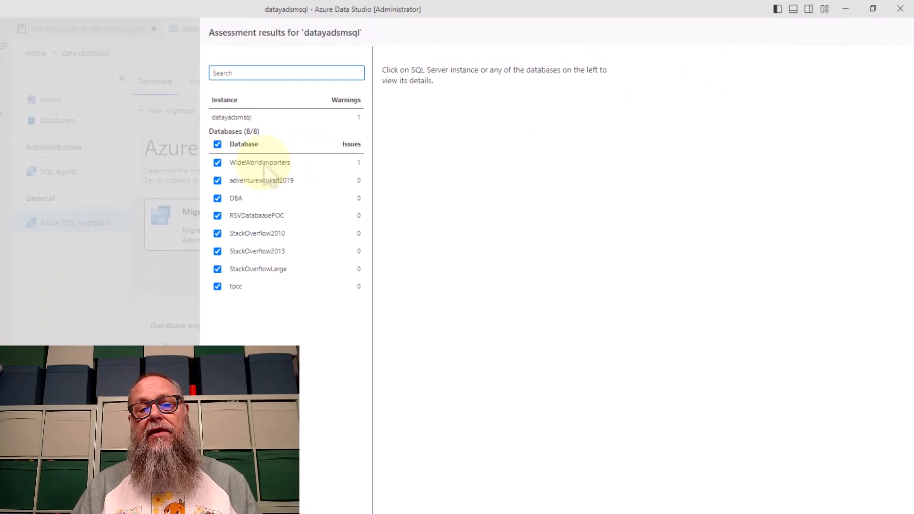
click(265, 164)
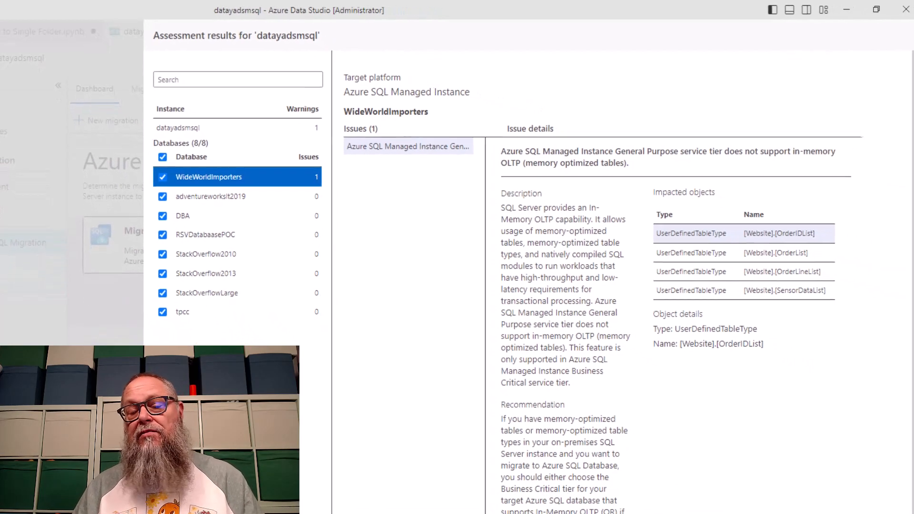
click(164, 154)
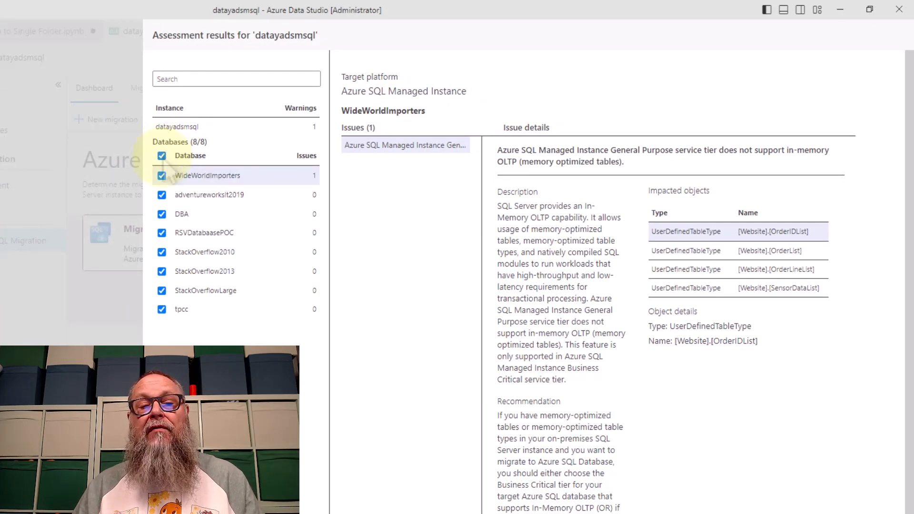
click(162, 155)
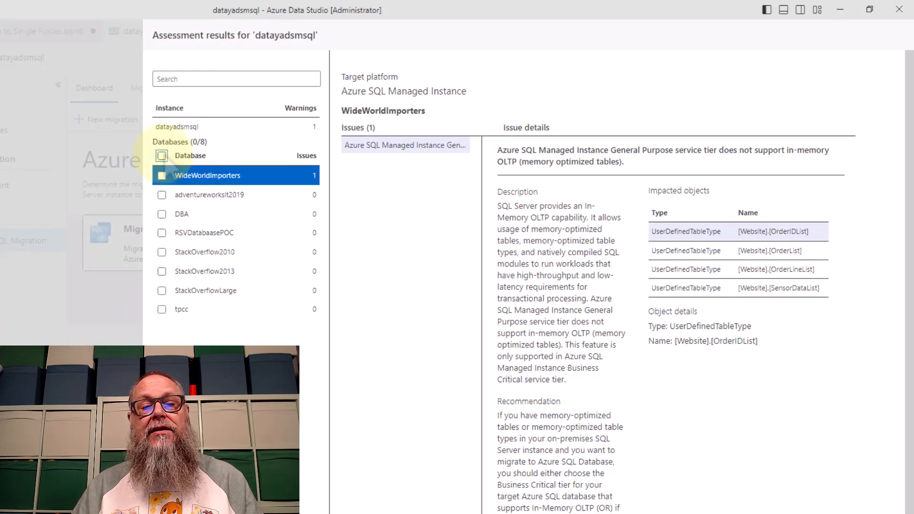
click(162, 290)
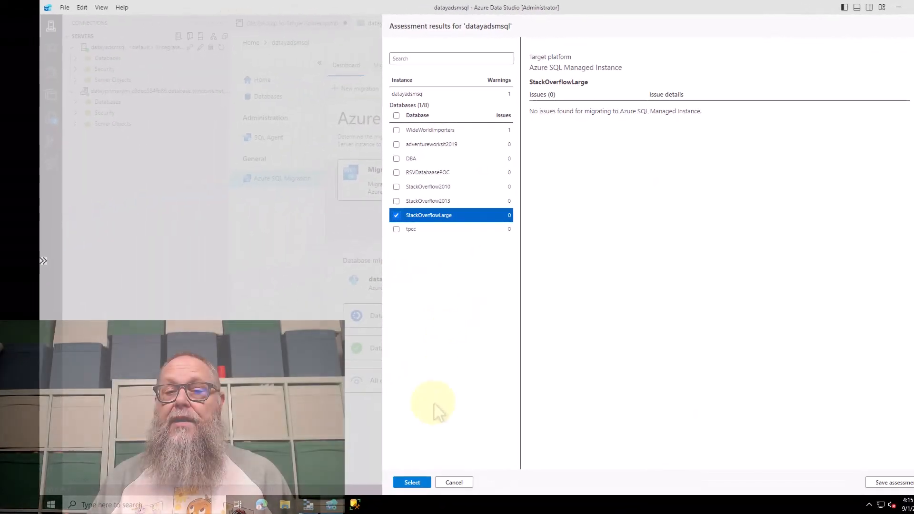
click(413, 484)
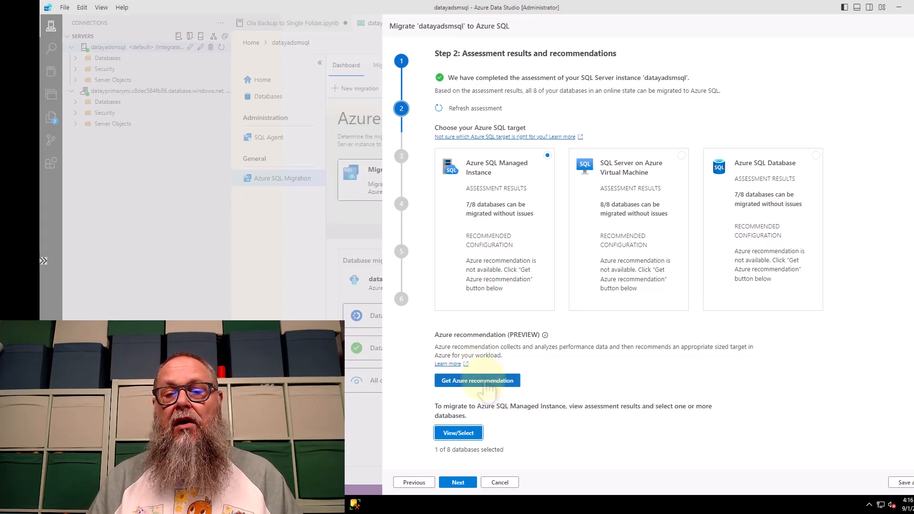
Get an Azure recommendation from already collected performance data in the C: drive's Output folder.
click(486, 384)
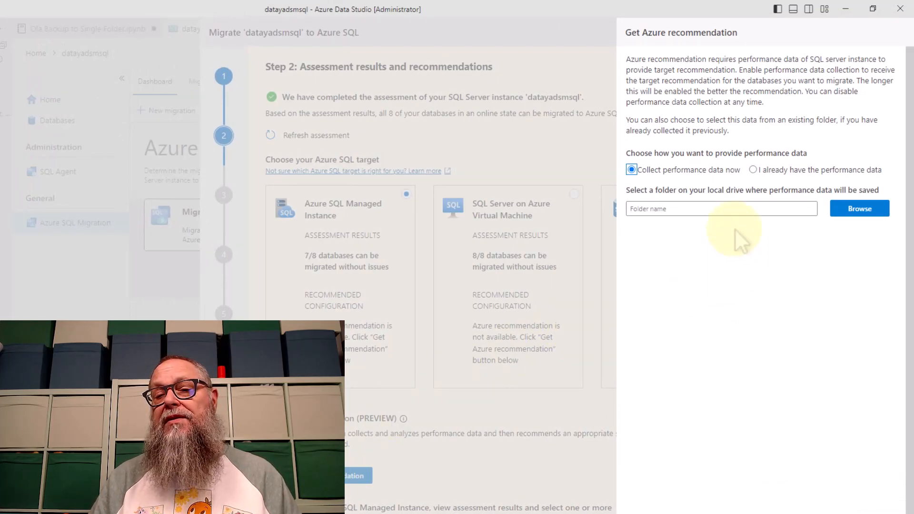
click(754, 171)
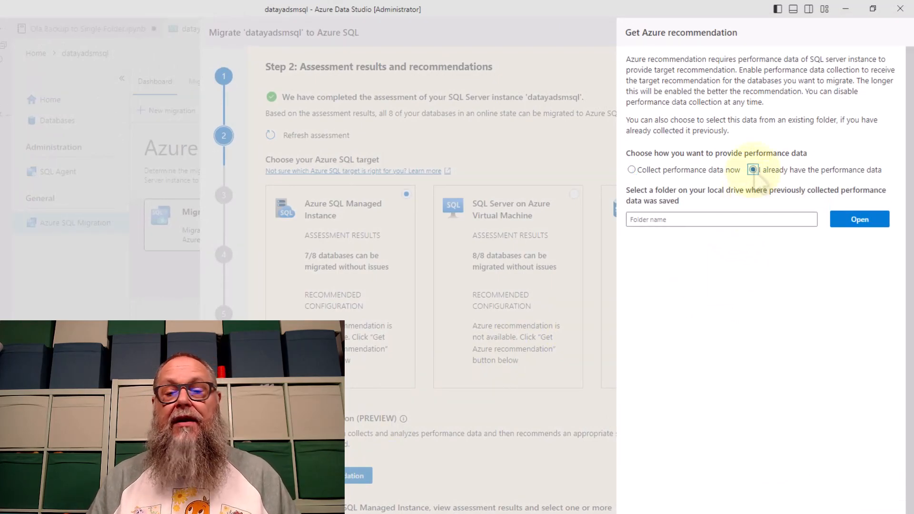
click(863, 220)
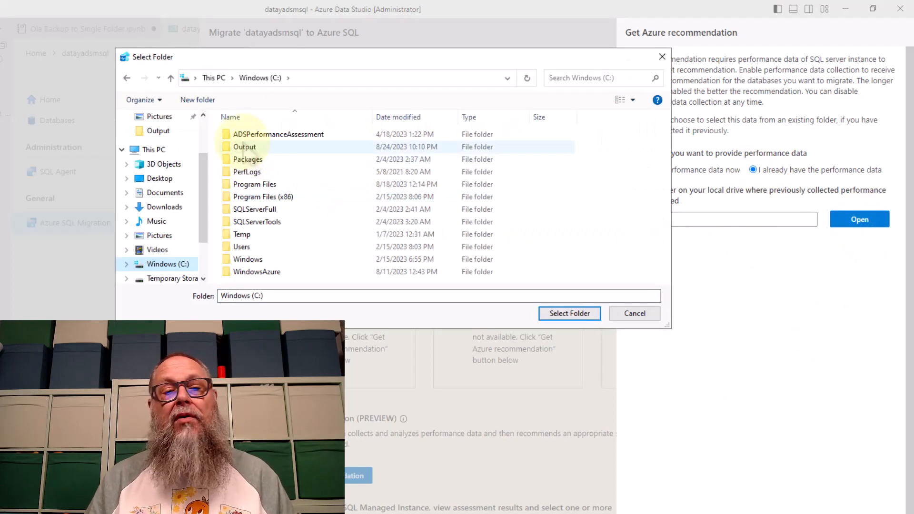
double_click(244, 148)
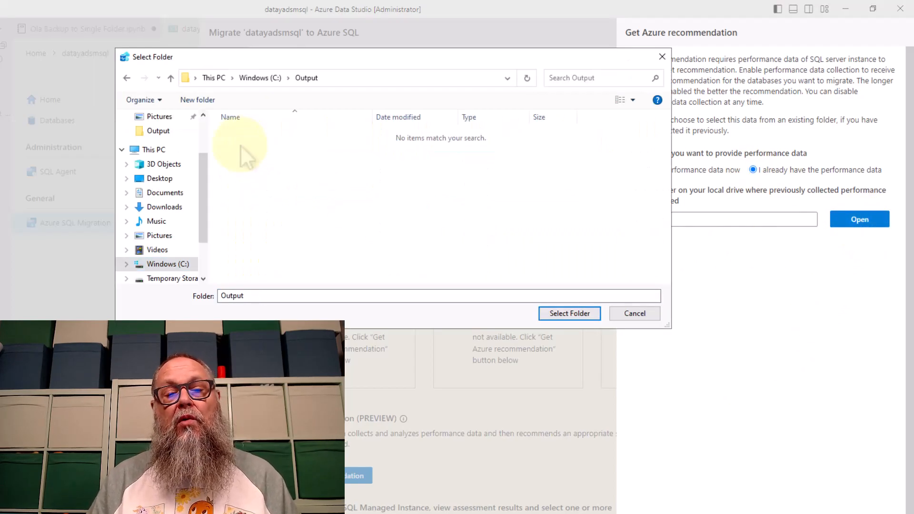
click(574, 318)
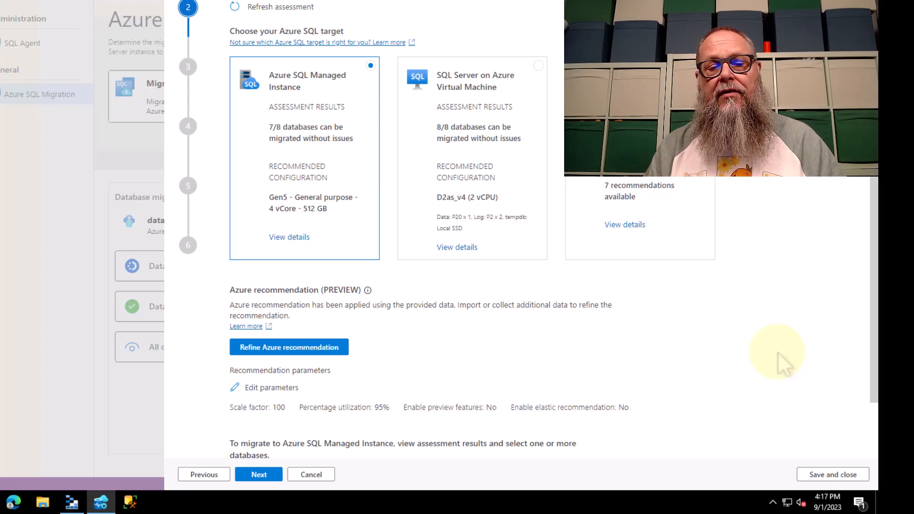
scroll(778, 353, down, 2)
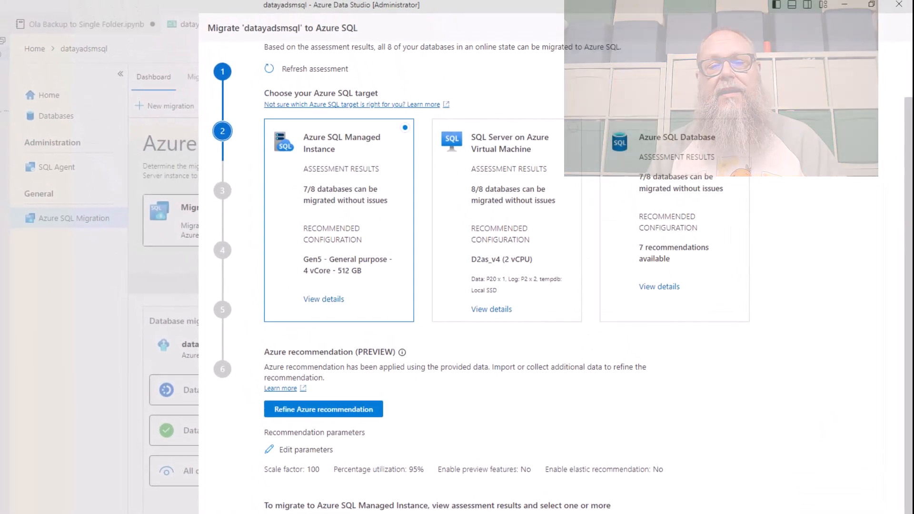
Target the managed instance datayprimarymi in East US, and set the Database Migration Service's resource group to datayadsmigrationrg for an online migration.
click(258, 475)
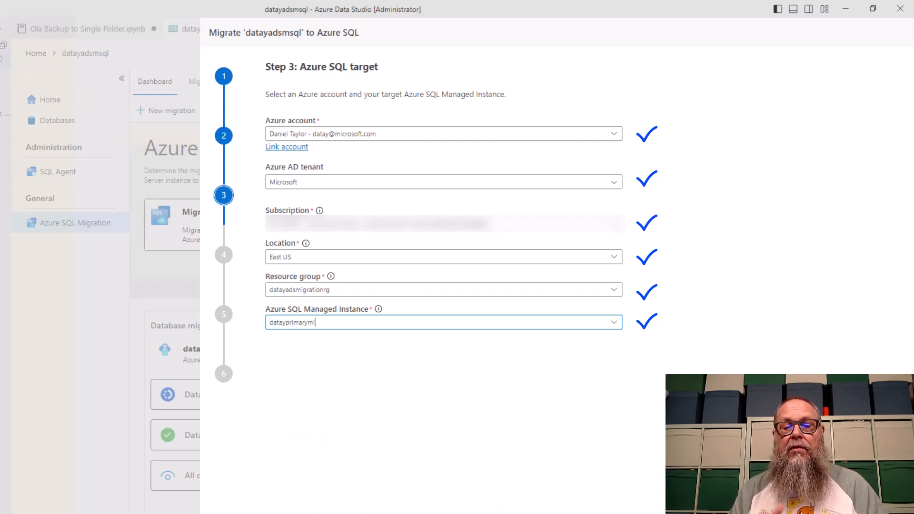
click(516, 513)
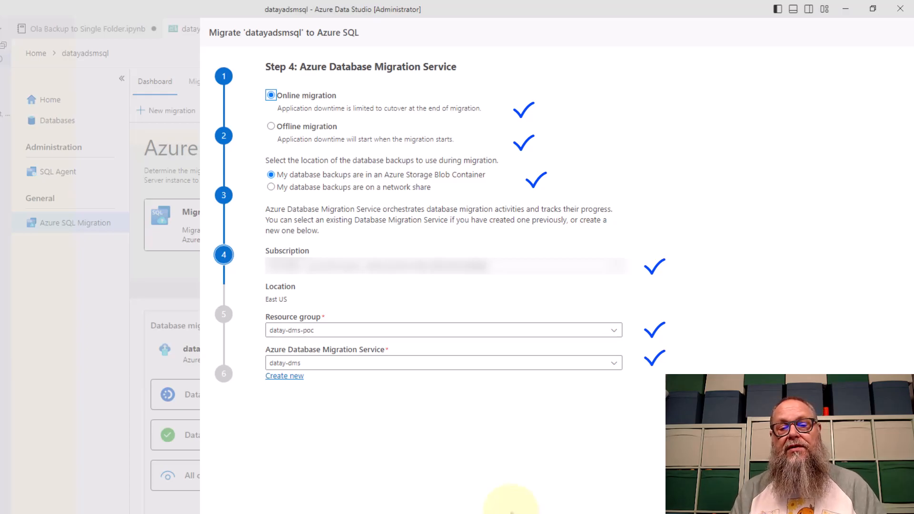
click(394, 330)
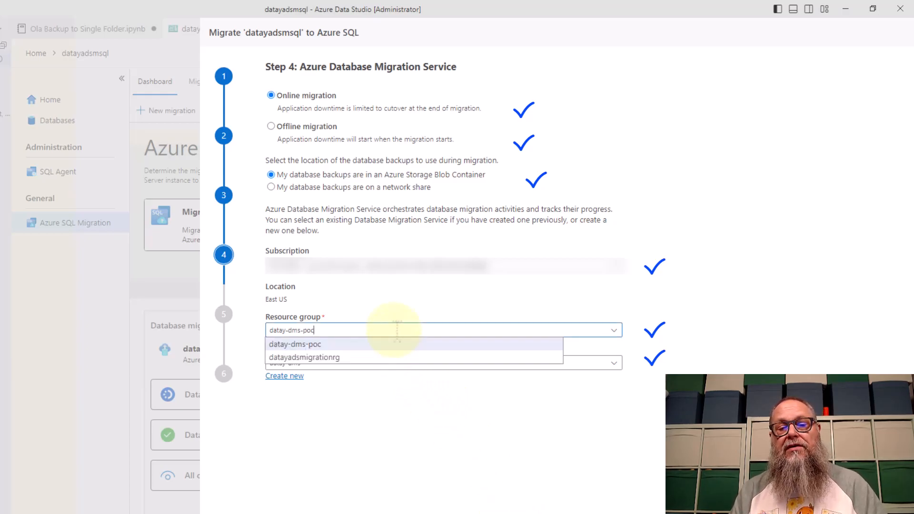
click(339, 358)
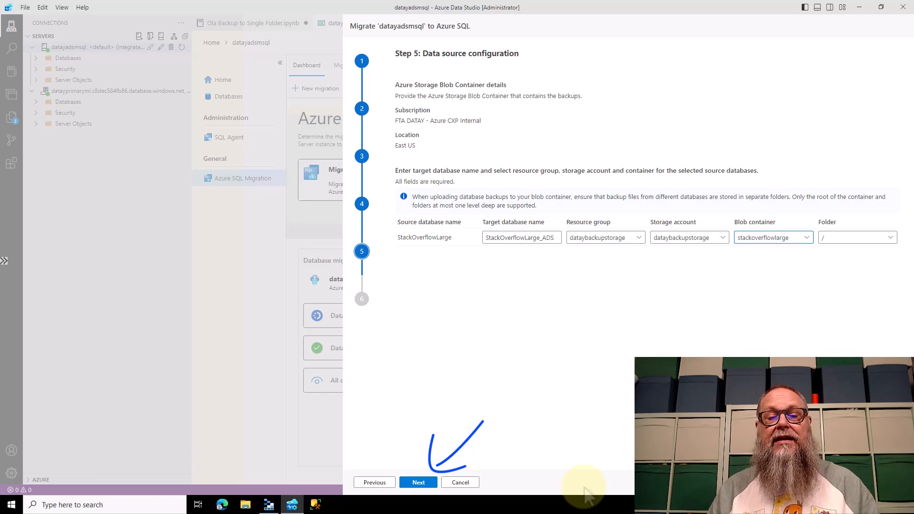
Accept StackOverflowLarge_ADS as target database with backups from the stackoverflowlarge blob container, and start the migration.
click(419, 481)
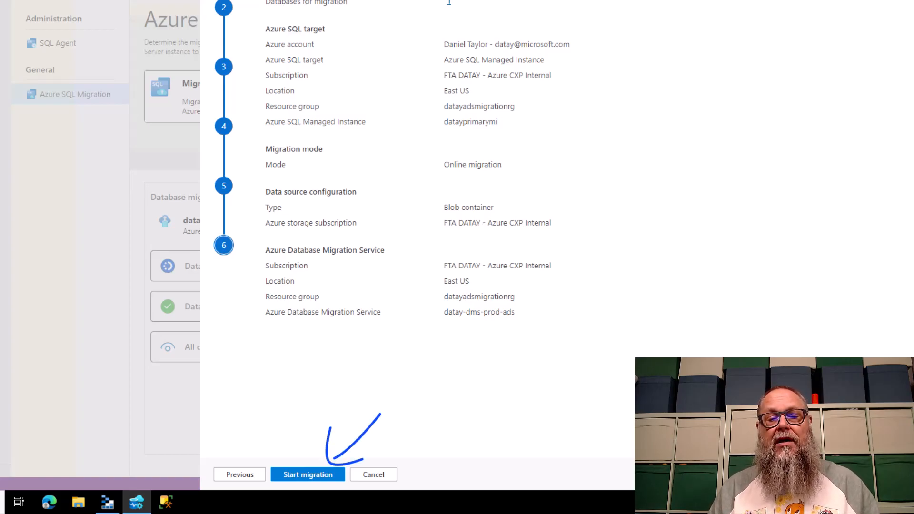
click(320, 475)
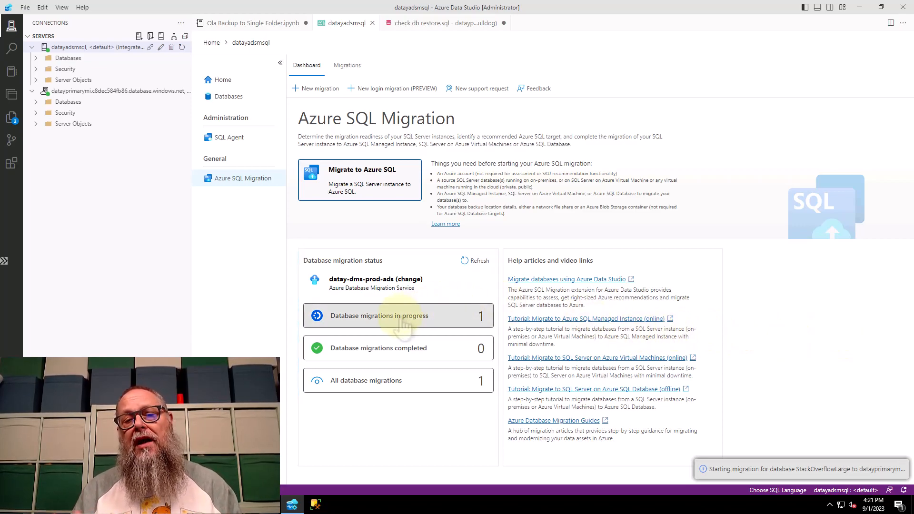
Check the progress of the StackOverflowLarge migration in the dashboard and in the Azure portal's datay-dms-prod-ads service.
click(402, 320)
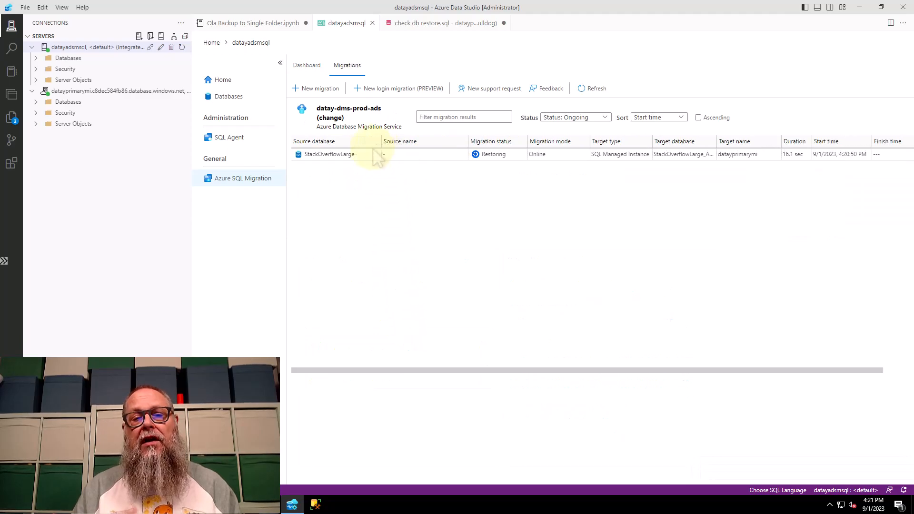
click(343, 157)
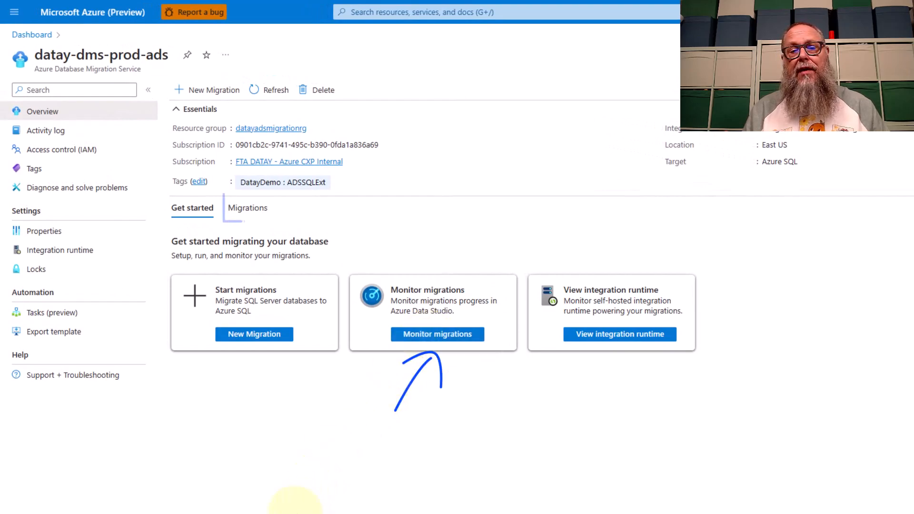
click(249, 209)
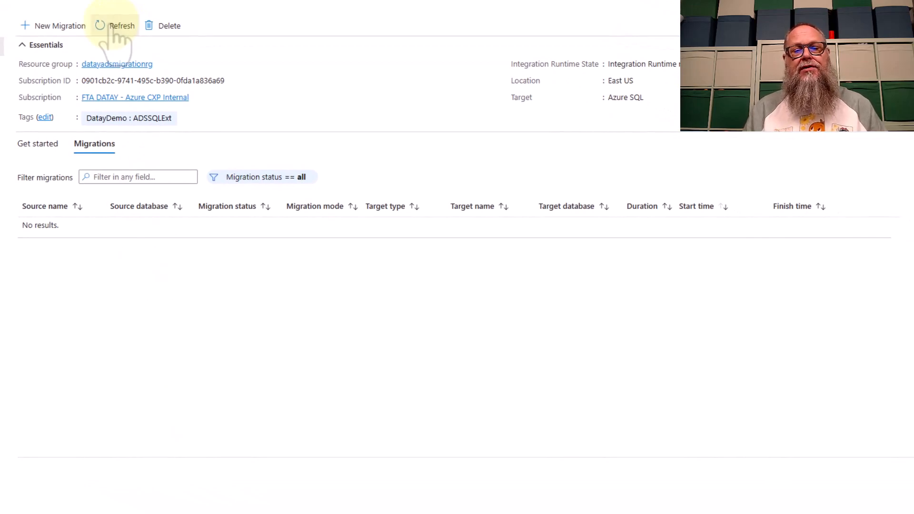
click(111, 24)
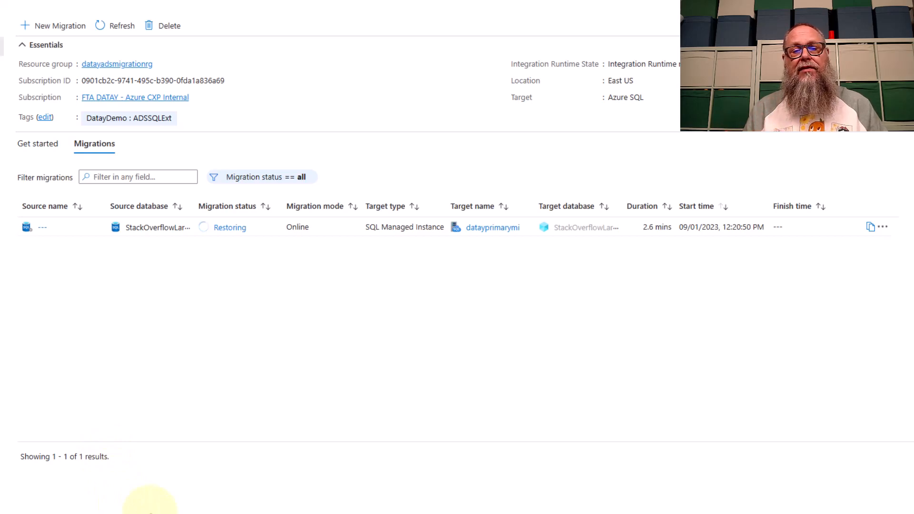
click(42, 230)
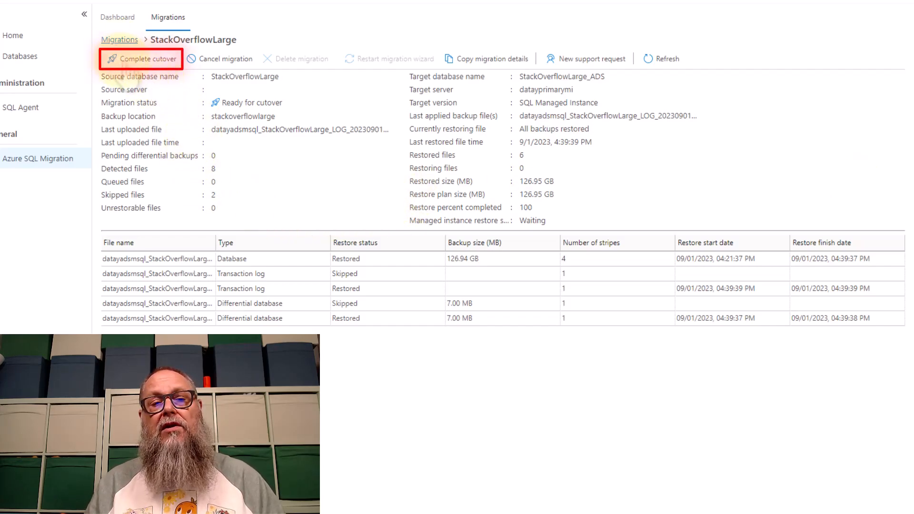
Complete the cutover of the StackOverflowLarge migration, confirming that there are no additional log backups to provide.
click(131, 59)
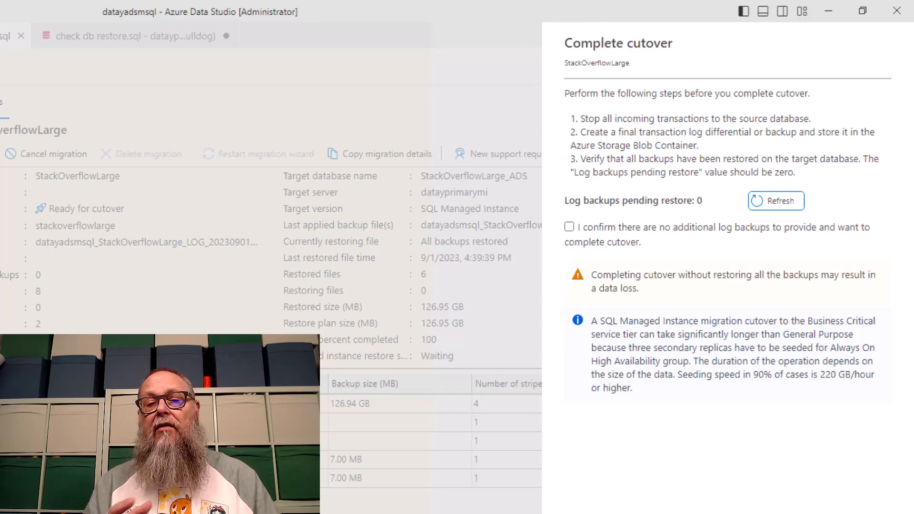
click(570, 228)
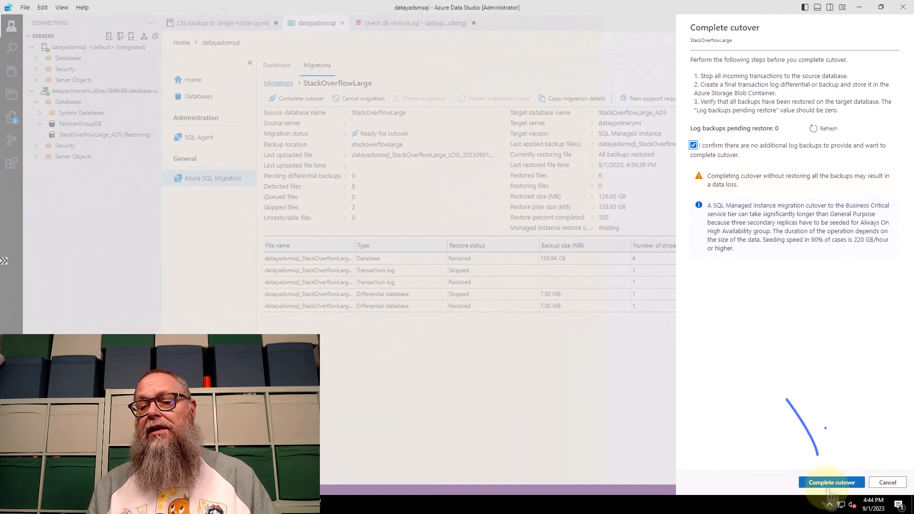
click(831, 483)
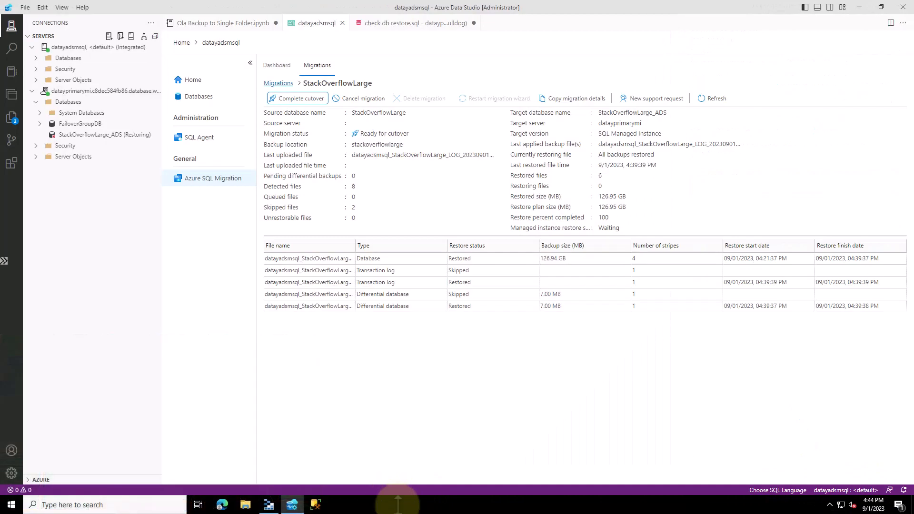